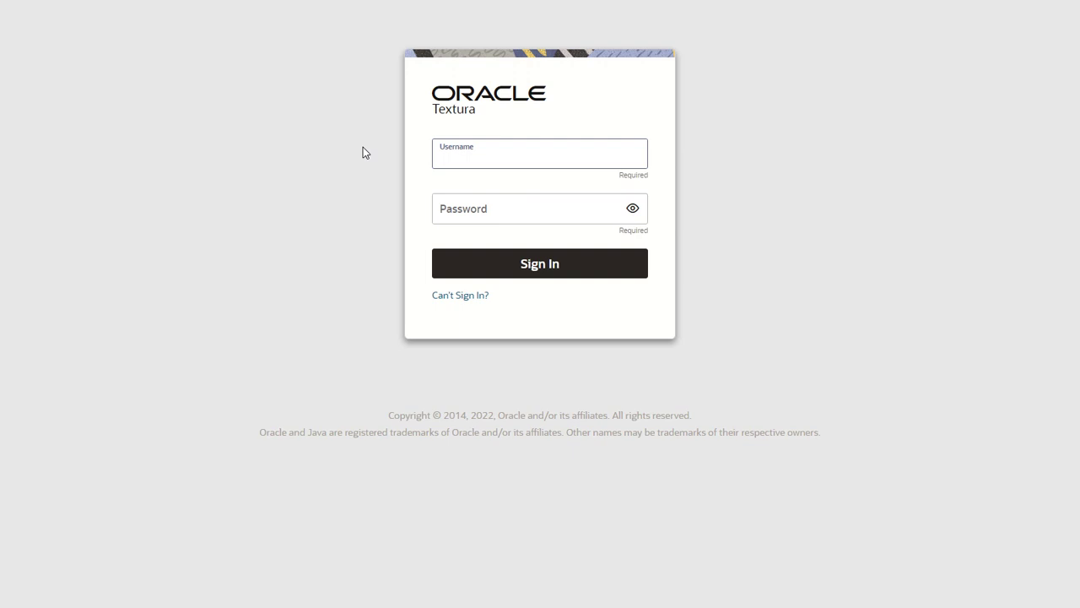
- Sign in to reach the Home page with the project list and 15 pending tasks
click(447, 258)
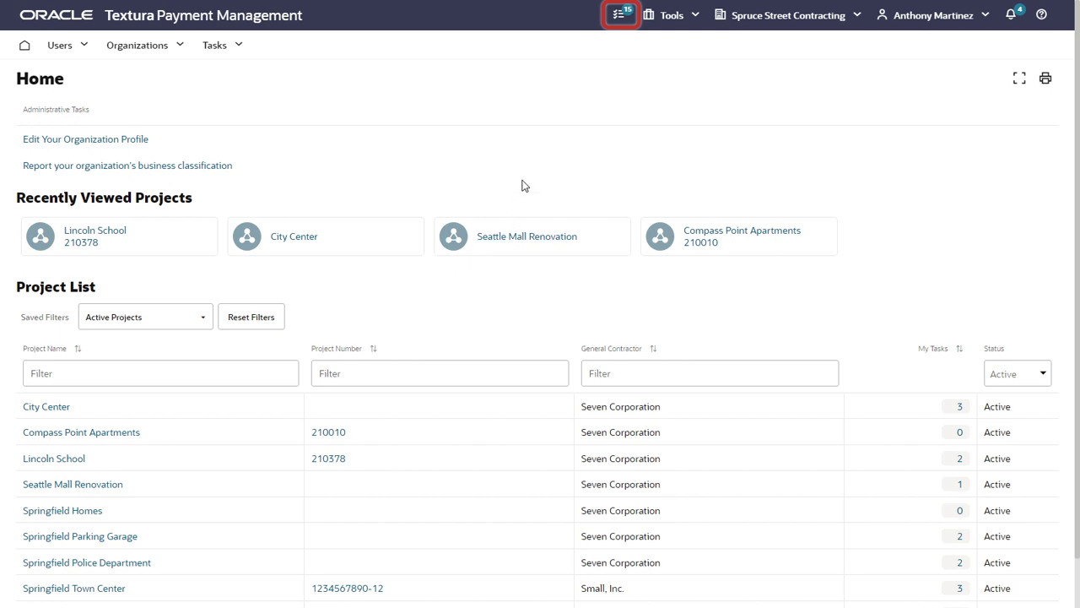
- Browse the recent tasks, Tools, Spruce Street Contracting and personal account menus in the top bar
click(615, 24)
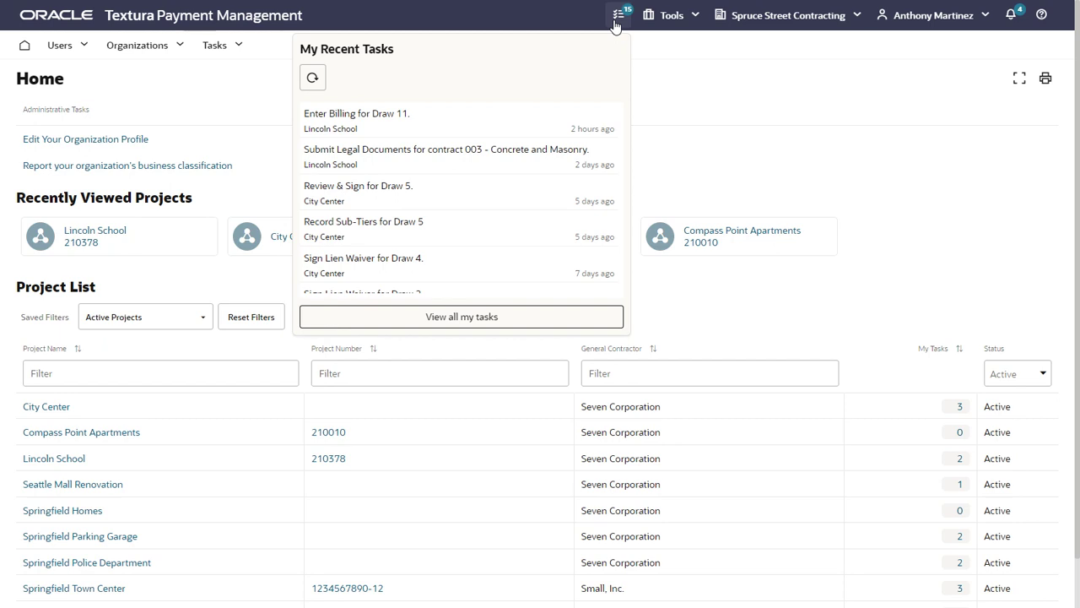
click(687, 25)
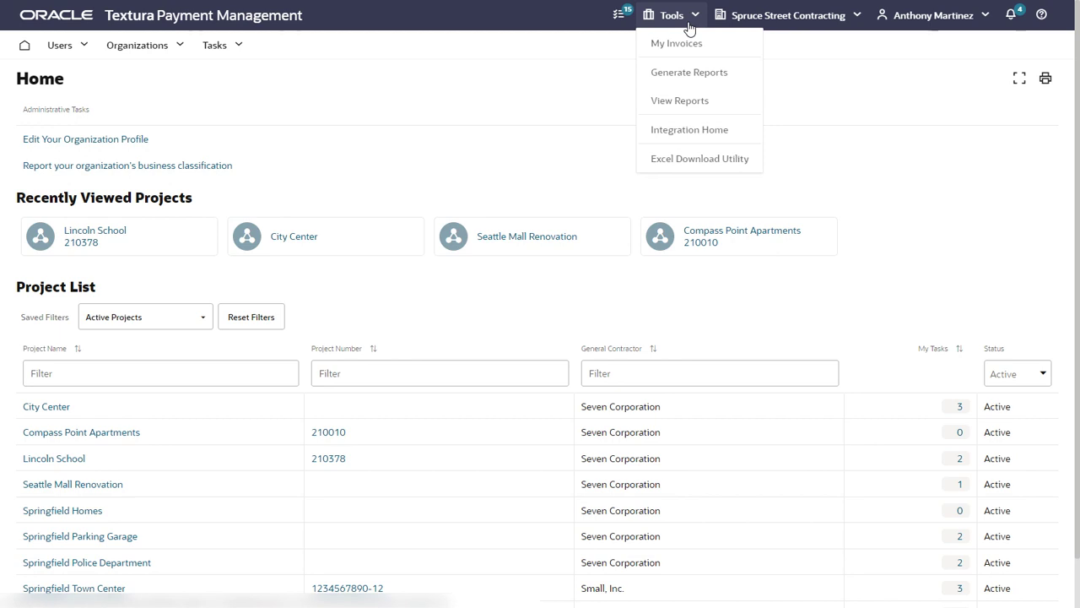
click(767, 32)
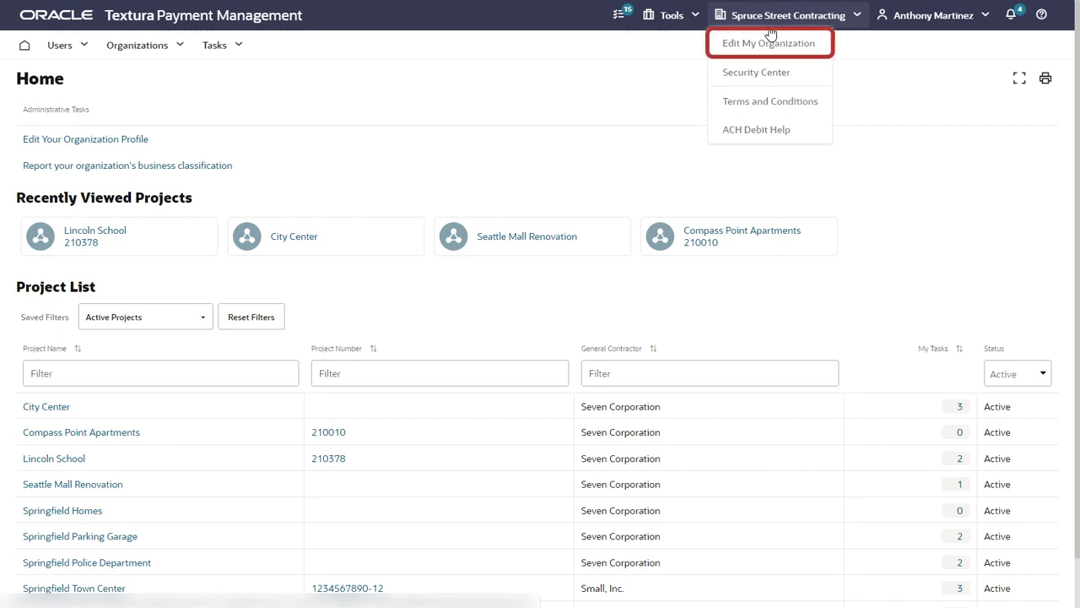
click(906, 27)
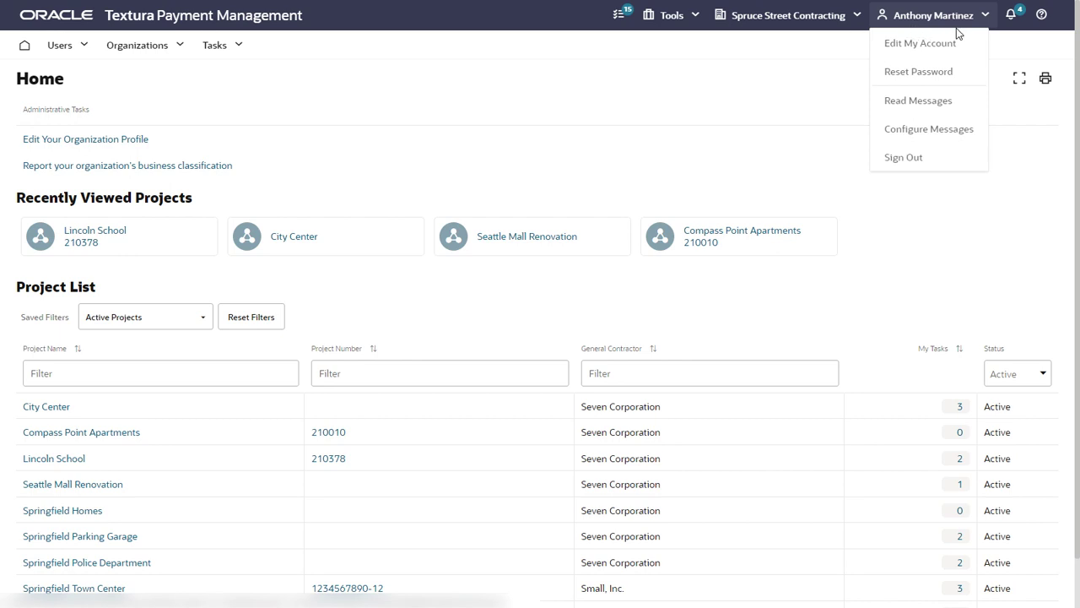
- Review the four release-enhancement announcements and the help and contact options, then close help
click(1016, 29)
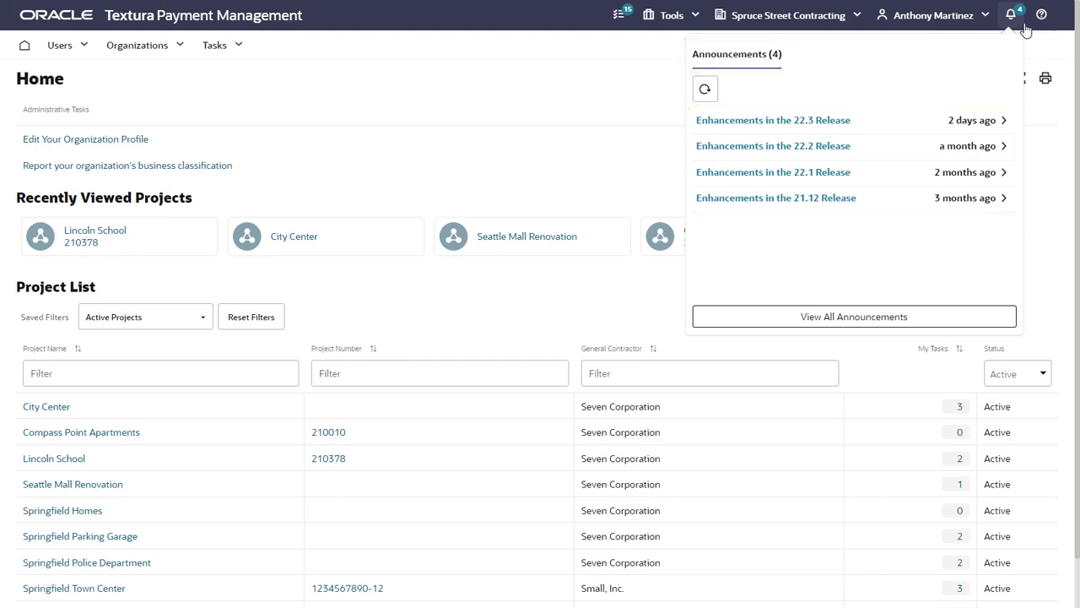
click(1040, 23)
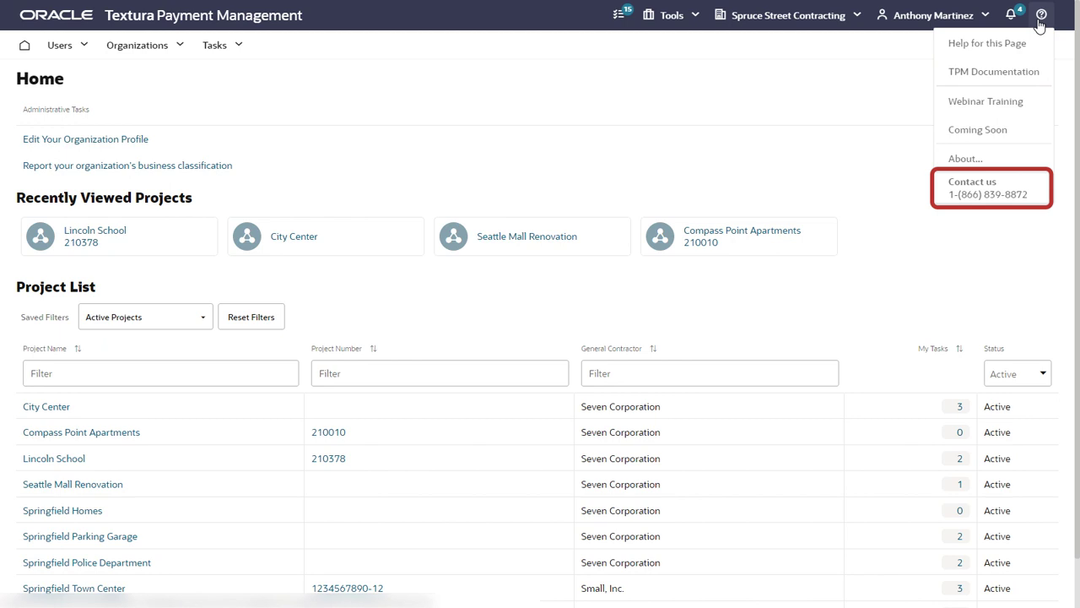
click(1039, 24)
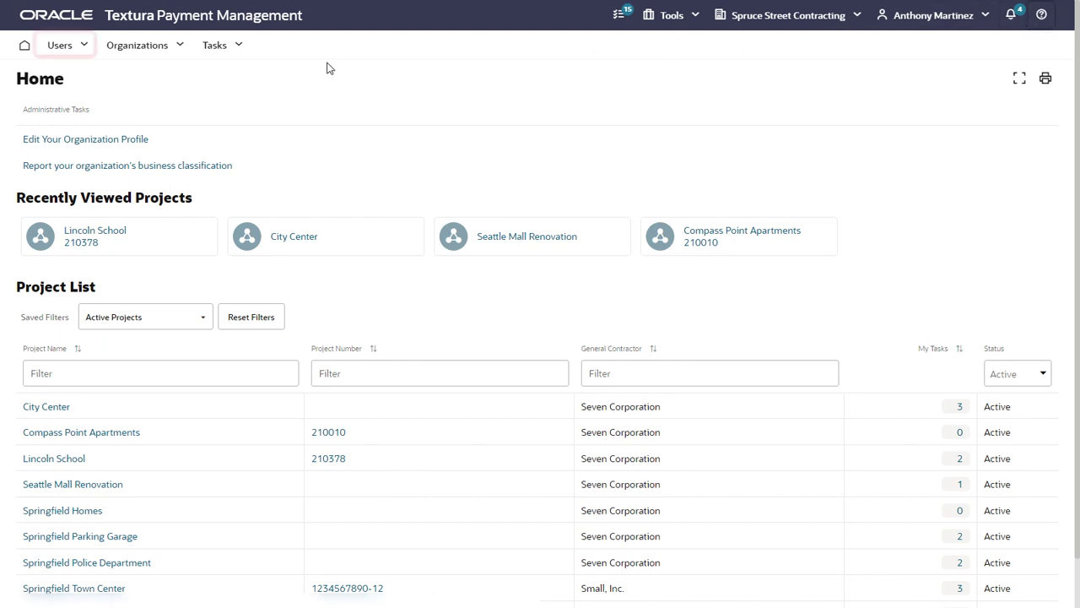
click(91, 48)
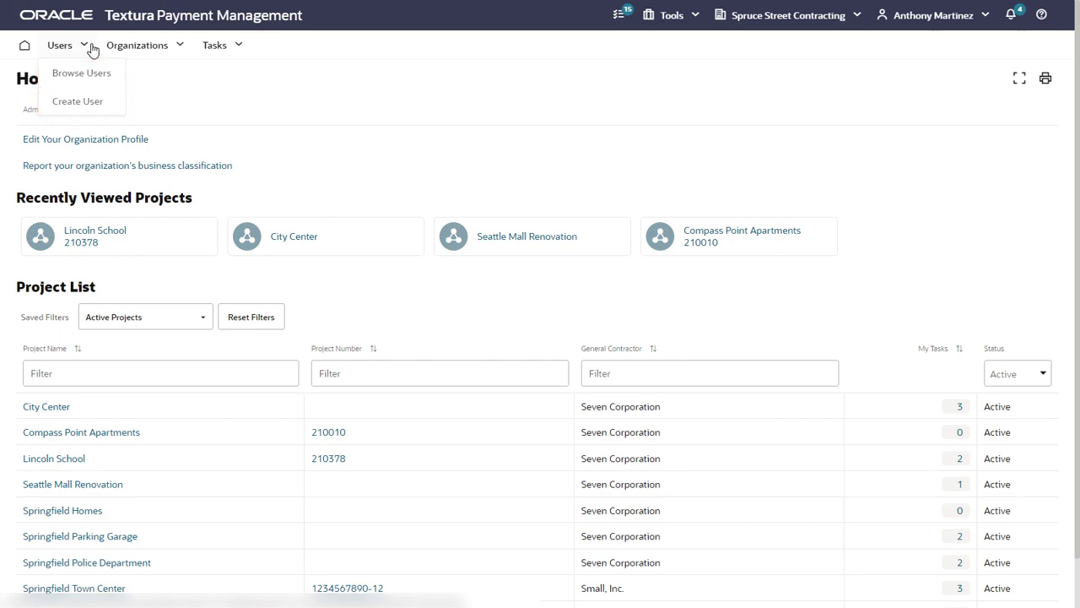
click(139, 49)
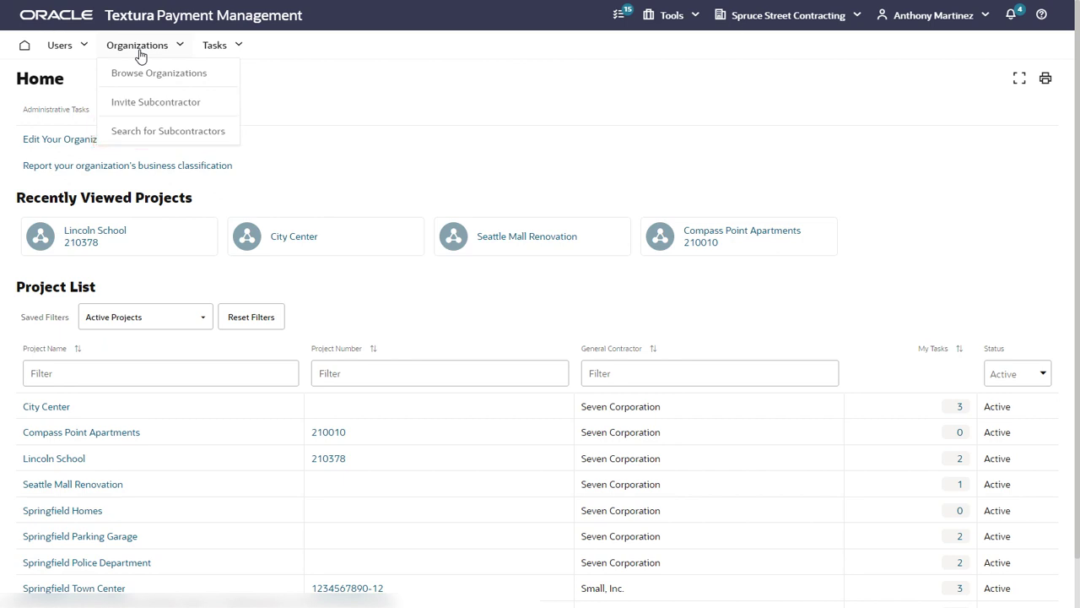
click(217, 53)
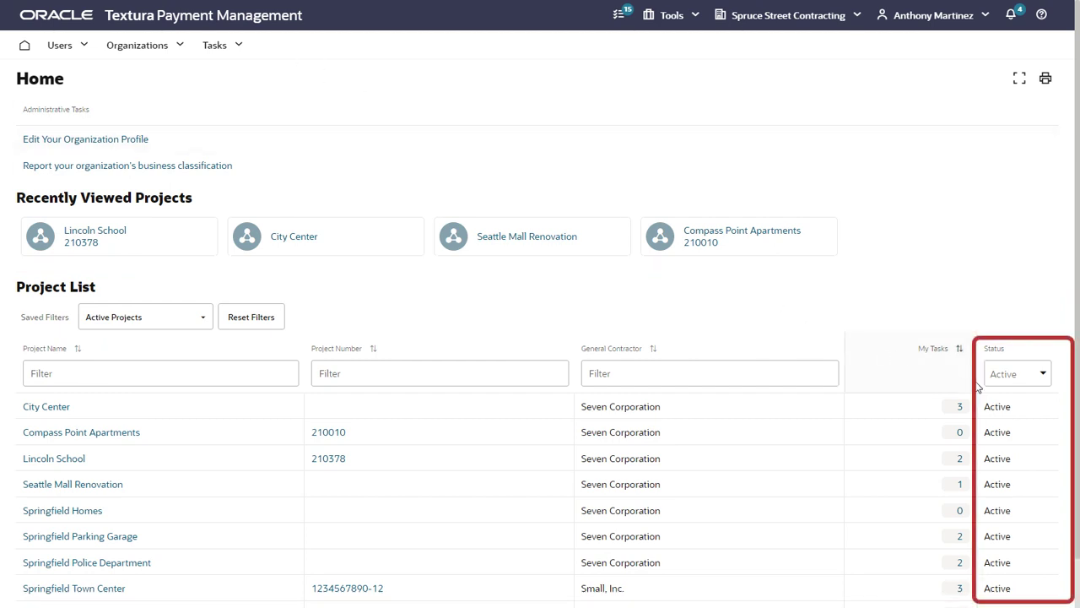
- Check the Status filter options unchanged, then open the Lincoln School project
click(1035, 386)
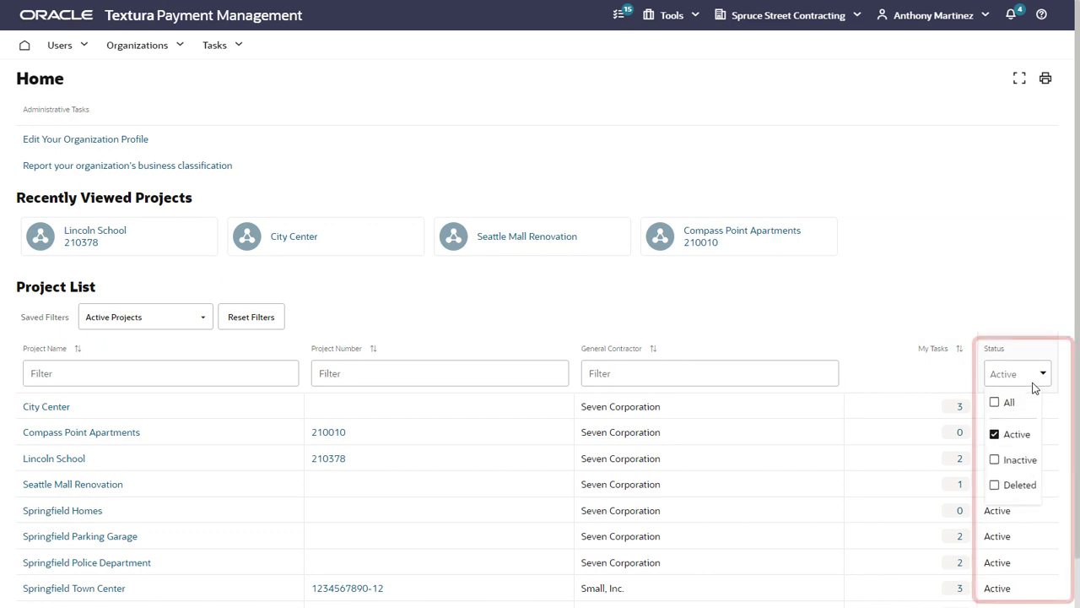
click(1031, 322)
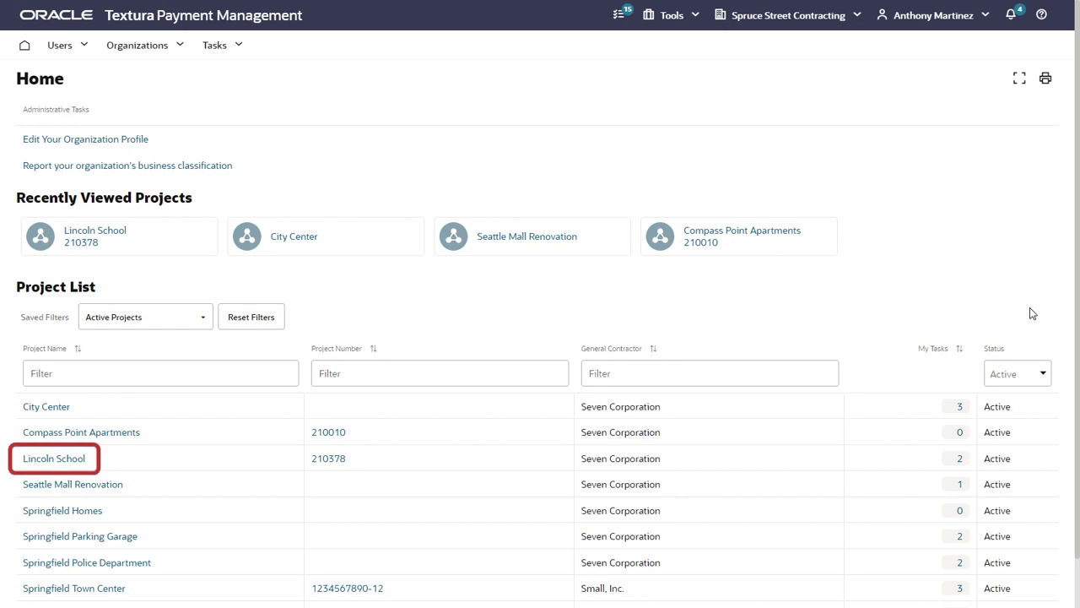
click(54, 458)
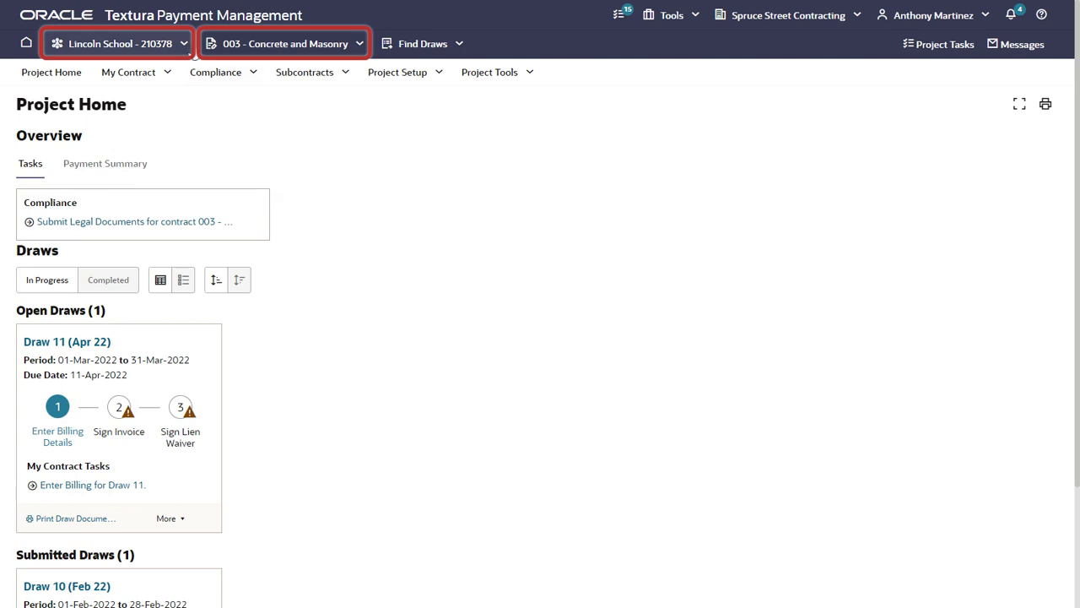
click(185, 46)
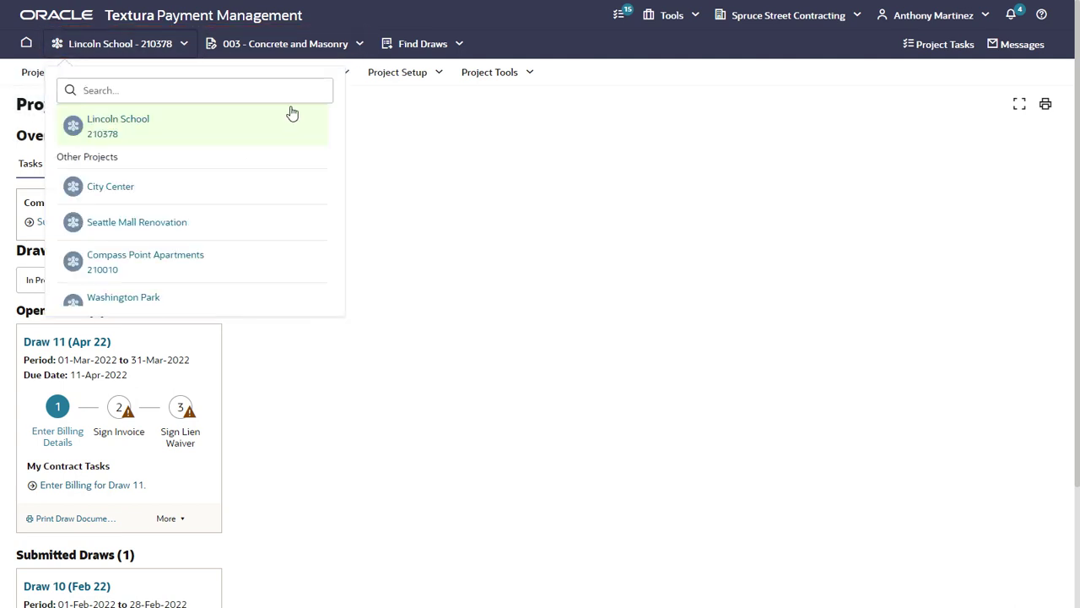
click(392, 153)
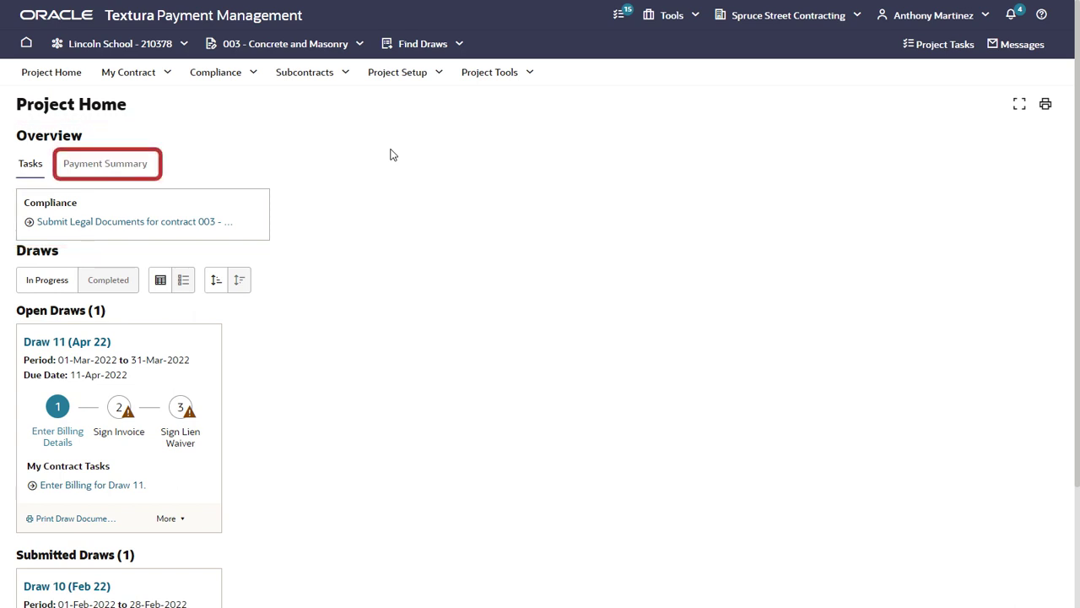
- Show Lincoln School's Payment Summary with paid, on-hold, retained and balance amounts
click(148, 169)
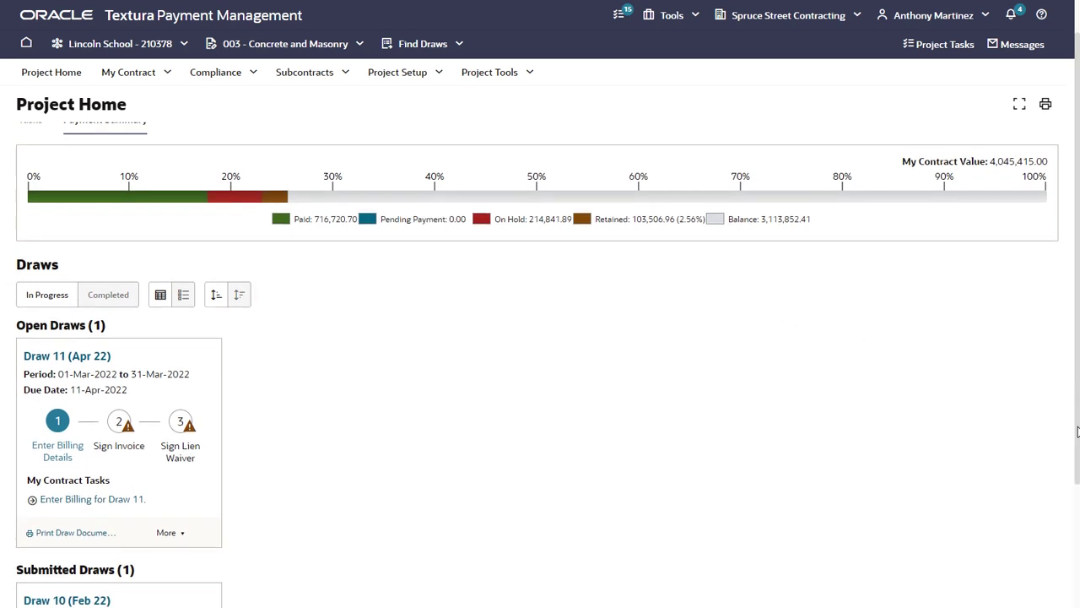
drag(1078, 434, 1078, 570)
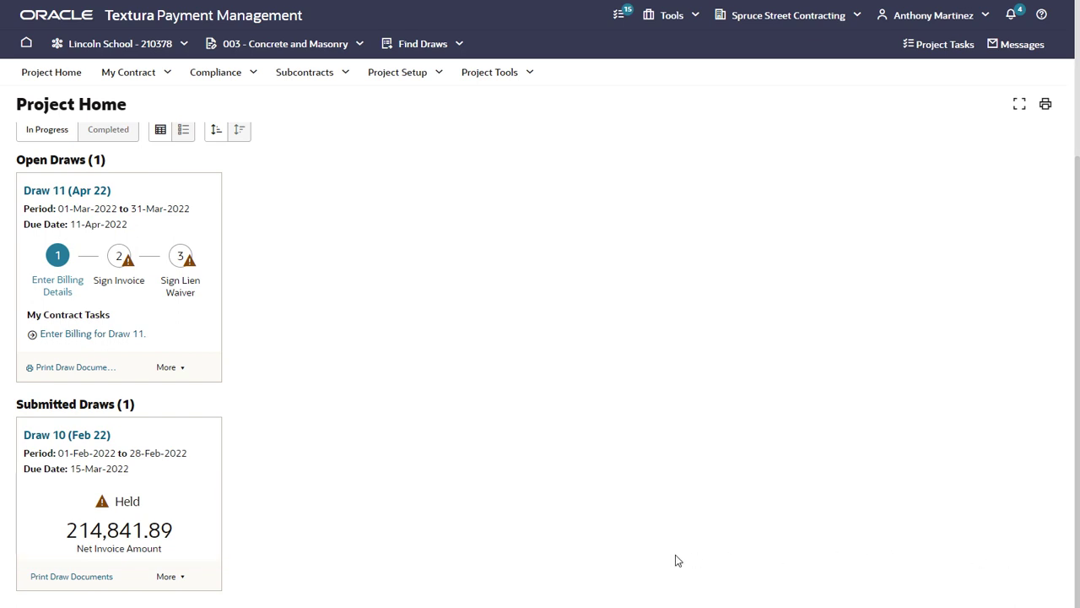
click(128, 501)
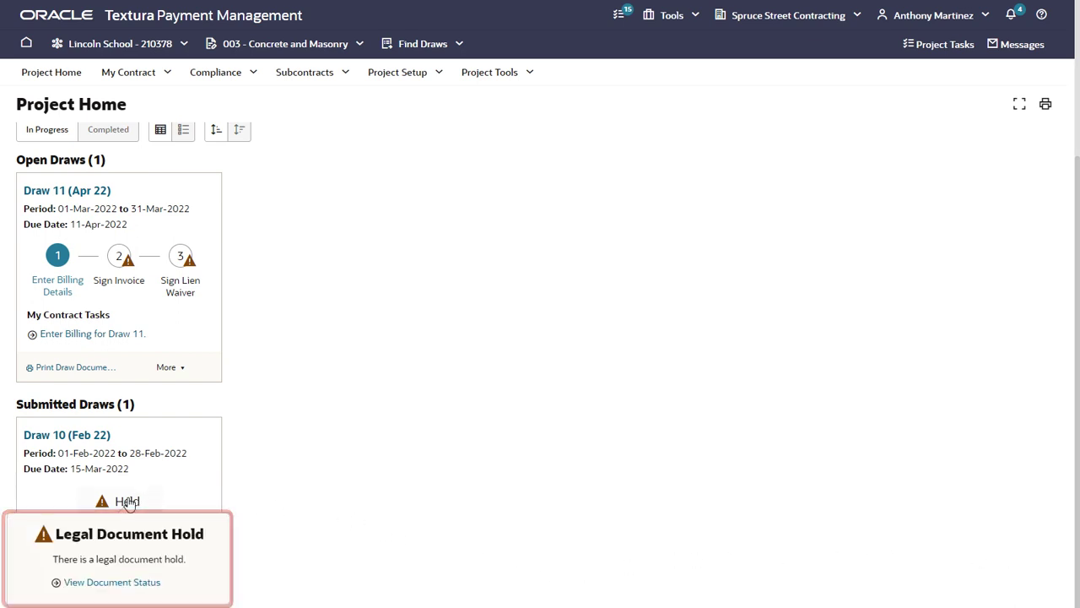
click(350, 480)
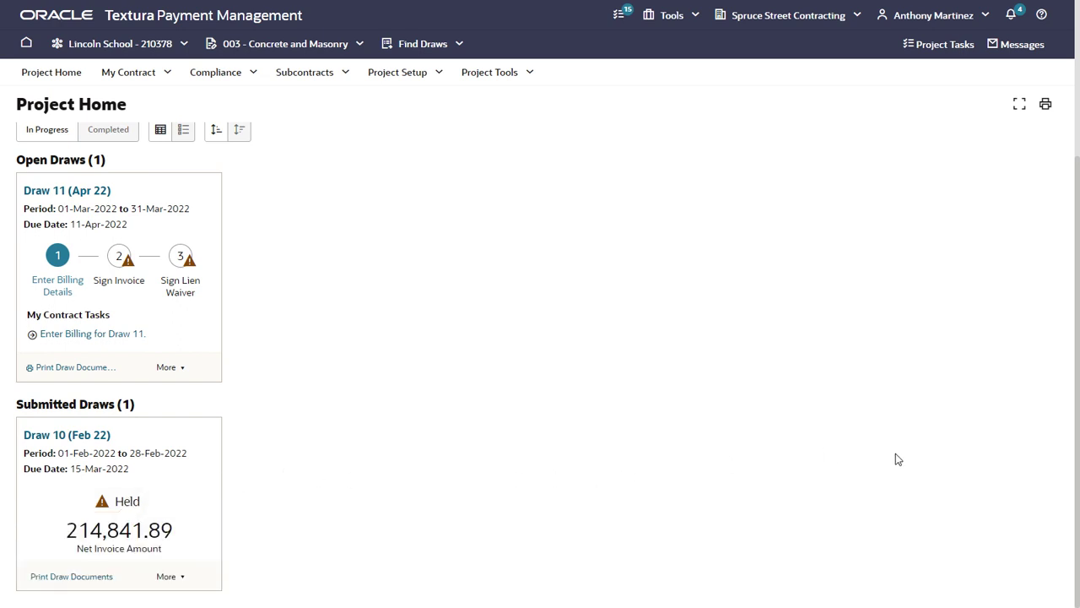
drag(1077, 460, 1078, 341)
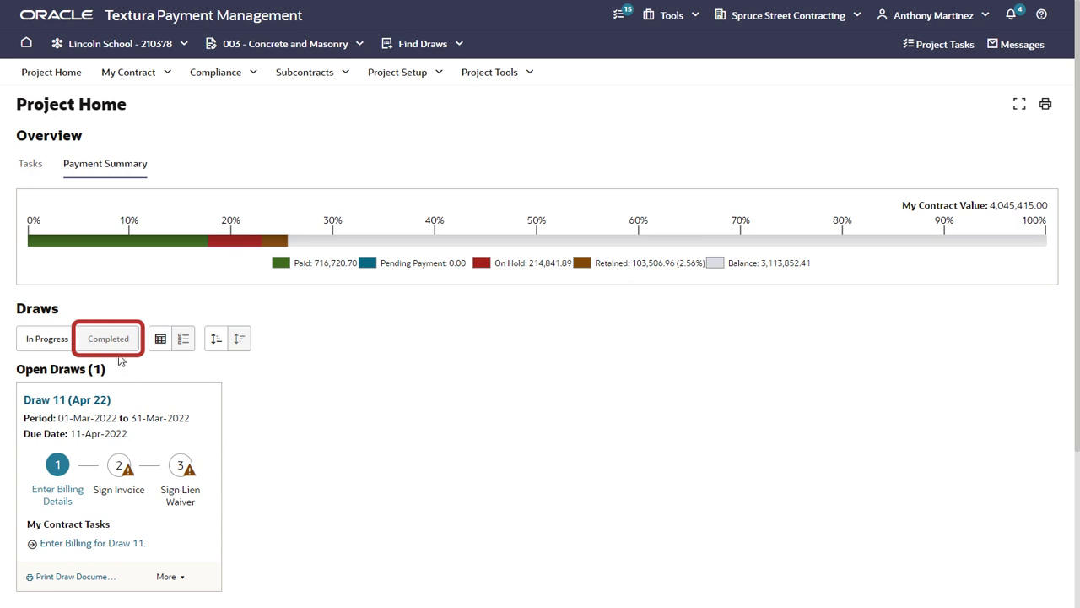
- Toggle between completed and in-progress draws, then switch the draws to table view
click(110, 346)
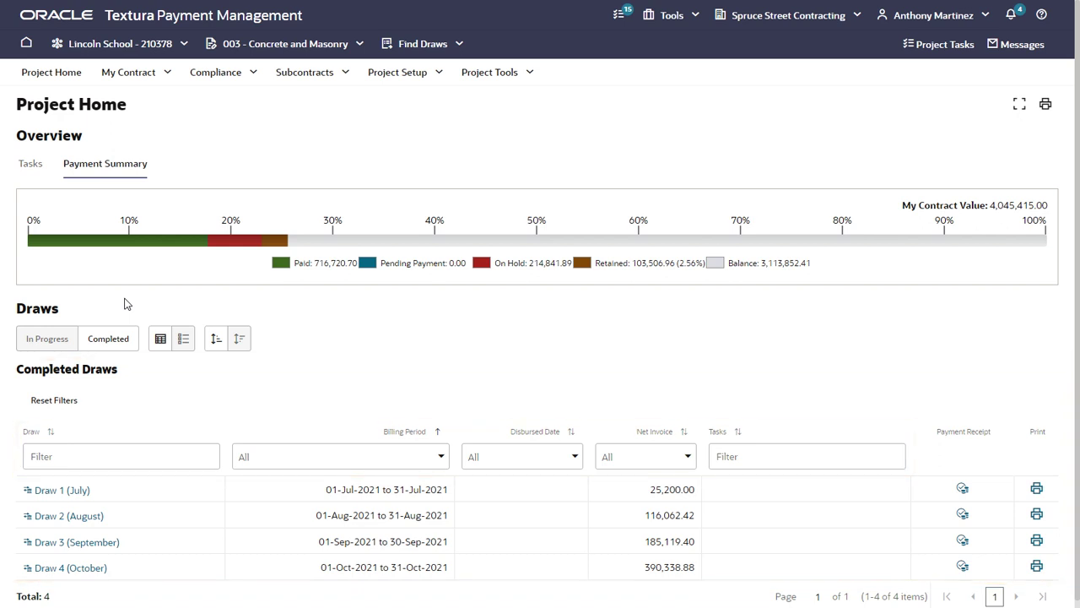
click(65, 340)
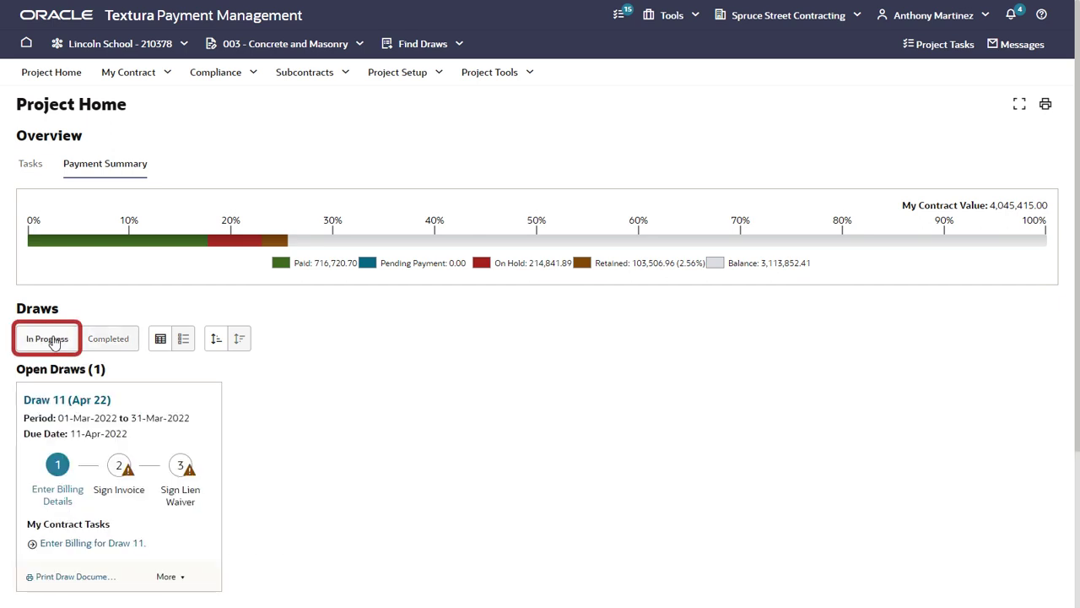
click(183, 339)
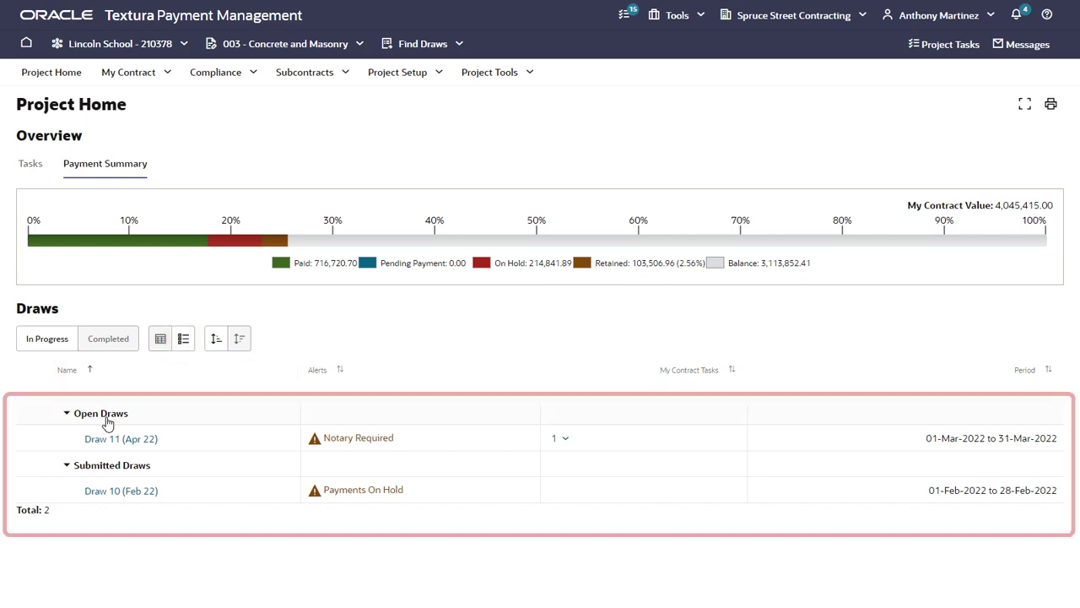
- Check Draw 11's available actions and pending contract tasks, then return to card view
click(45, 440)
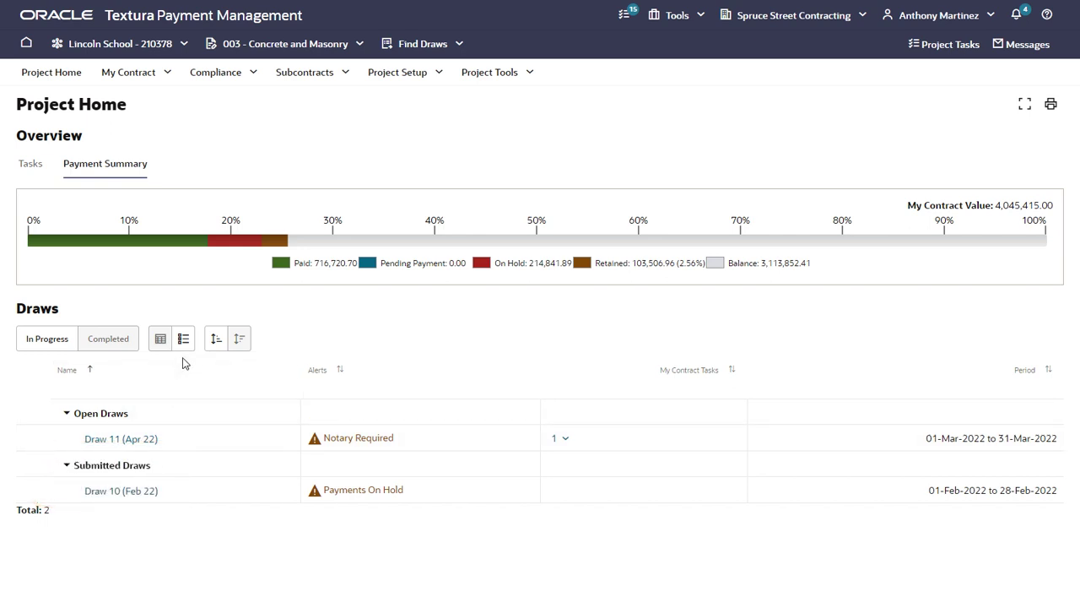
click(555, 440)
click(157, 343)
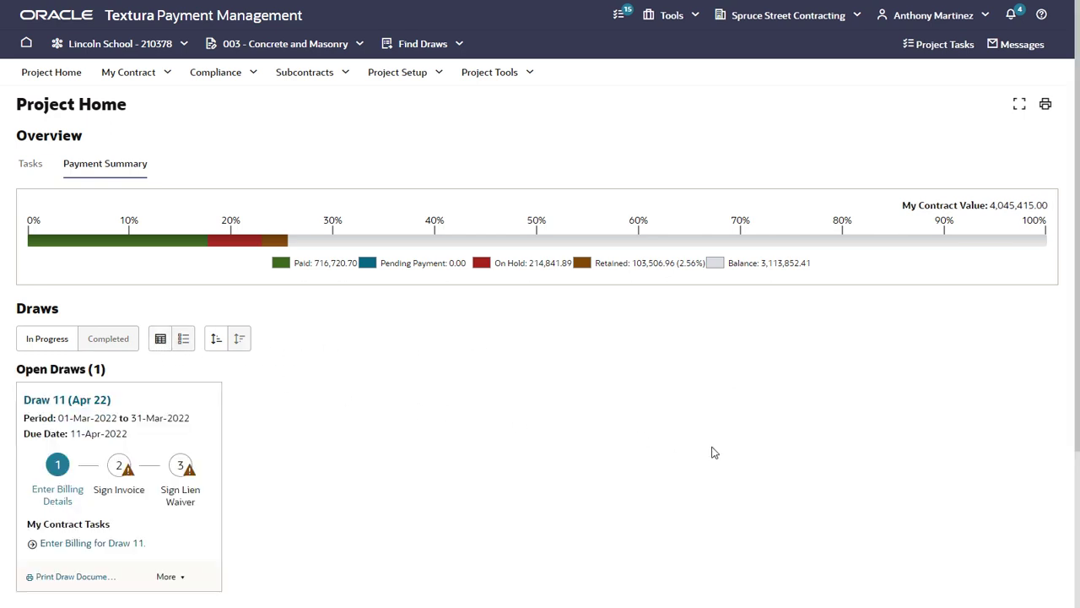
drag(1071, 446, 1076, 486)
scroll(598, 540, down, 2)
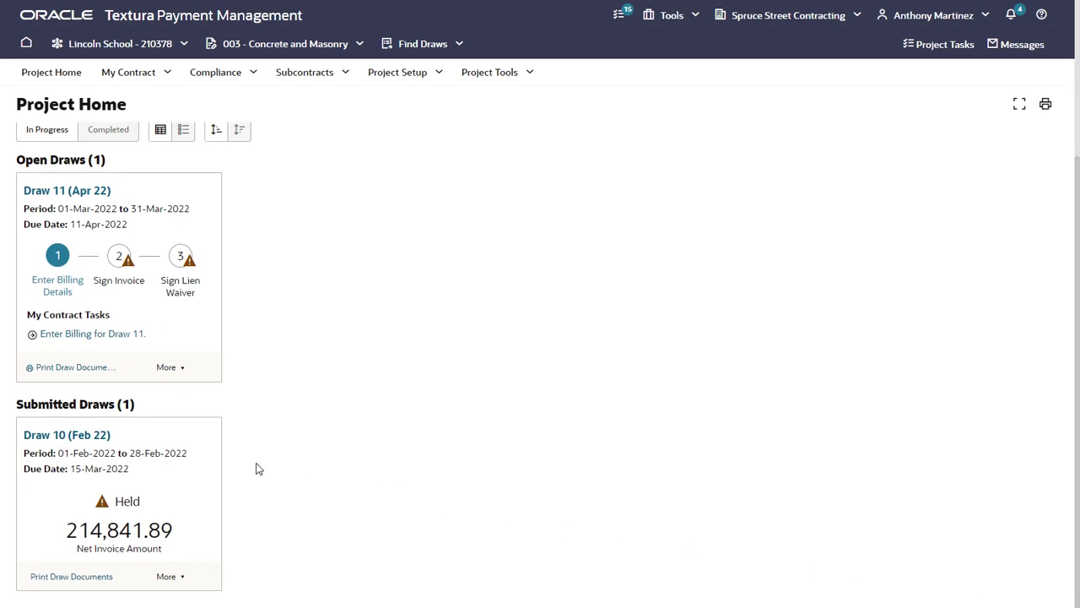
- Review Draw 10's Draw Home invoice and lien waivers, then list the 43 project messages
click(91, 438)
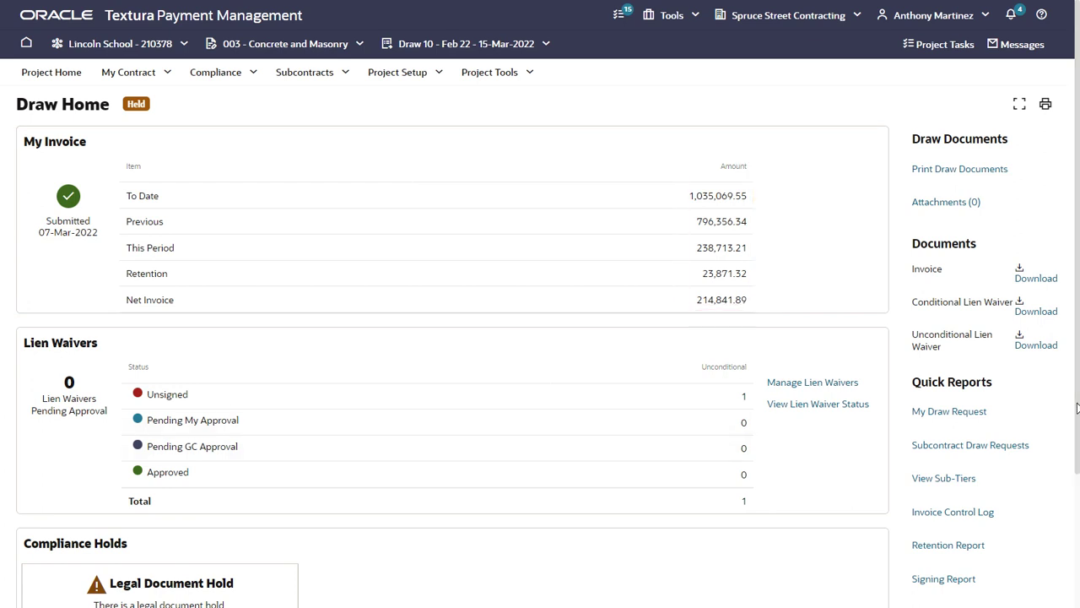
scroll(1070, 479, down, 2)
scroll(1070, 478, down, 3)
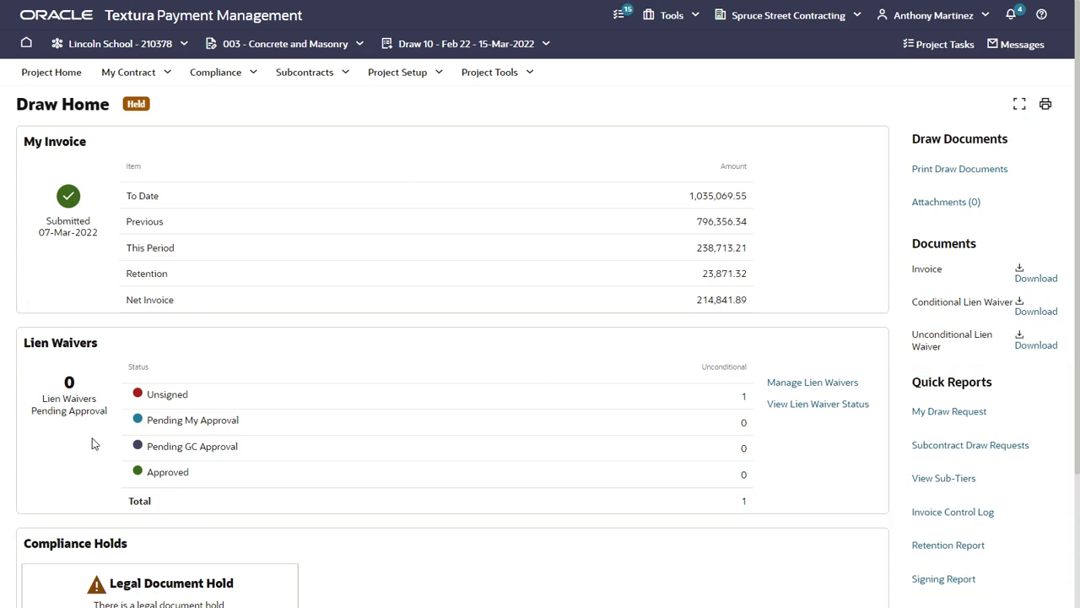
click(1025, 51)
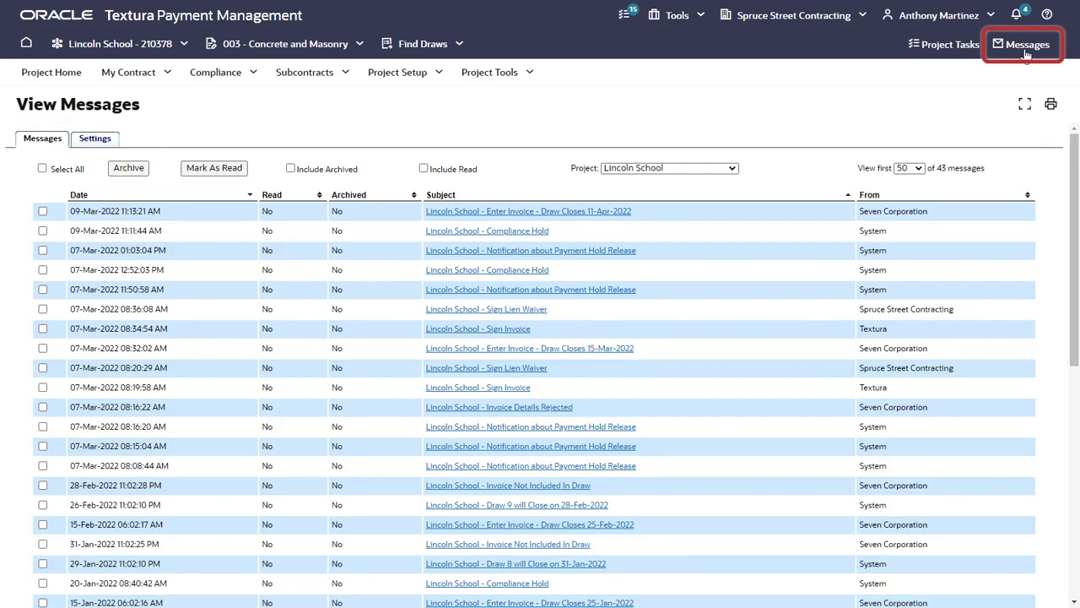
- Show Lincoln School's two tasks: Draw 11 billing and contract 003 legal documents
click(950, 46)
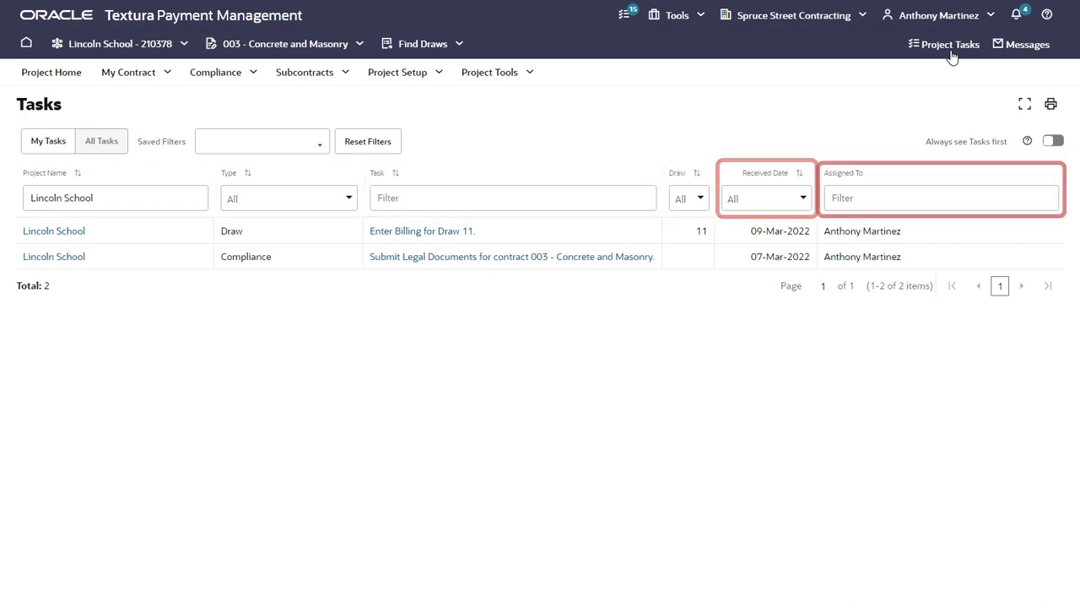
- Reset task filters to list all six tasks across three projects, then return to Project Home
click(377, 146)
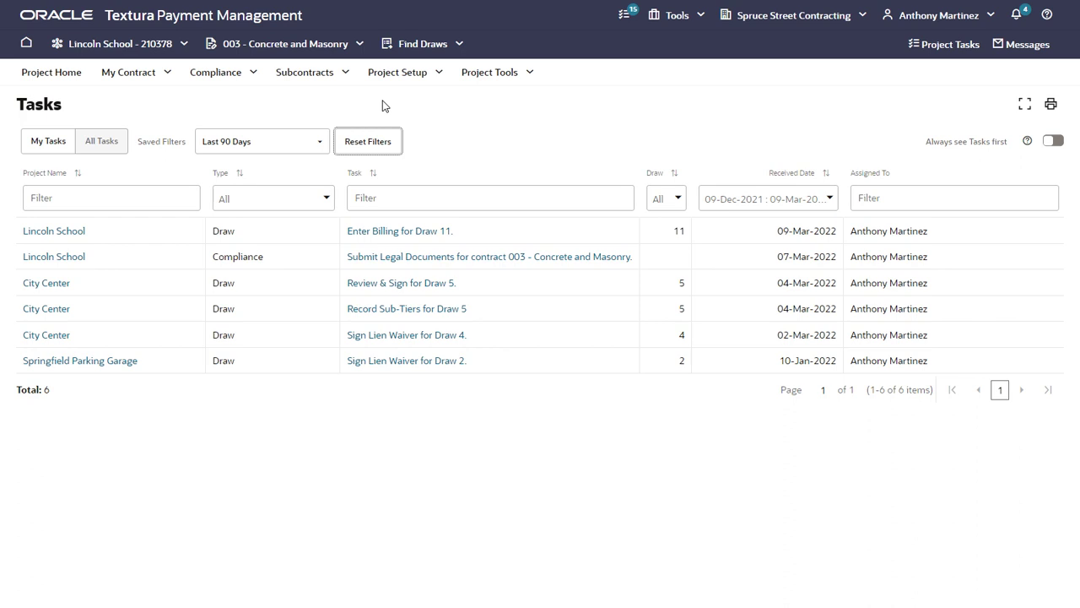
click(118, 137)
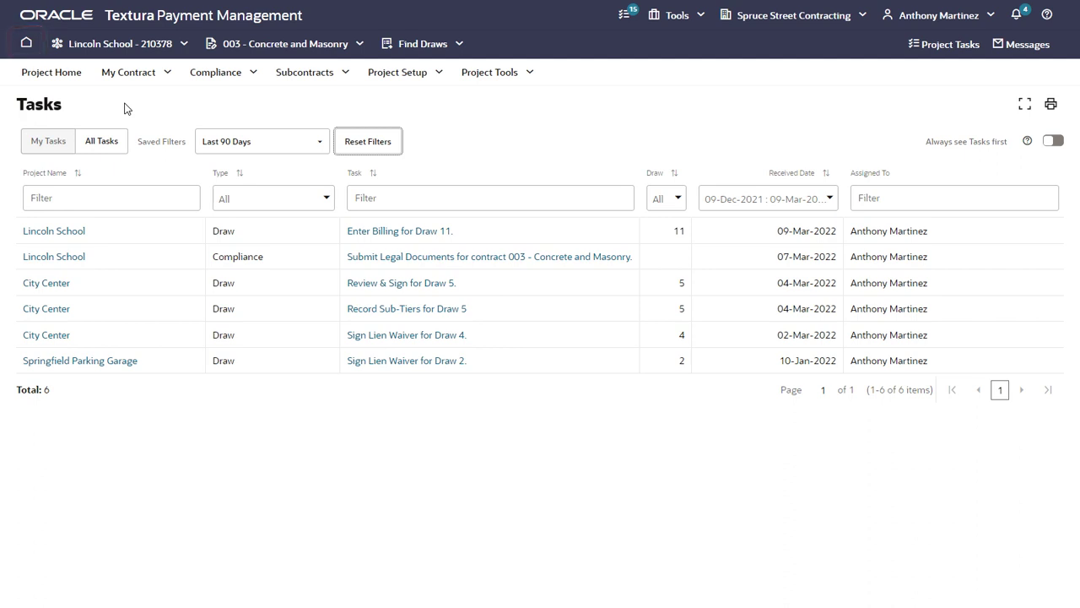
click(71, 78)
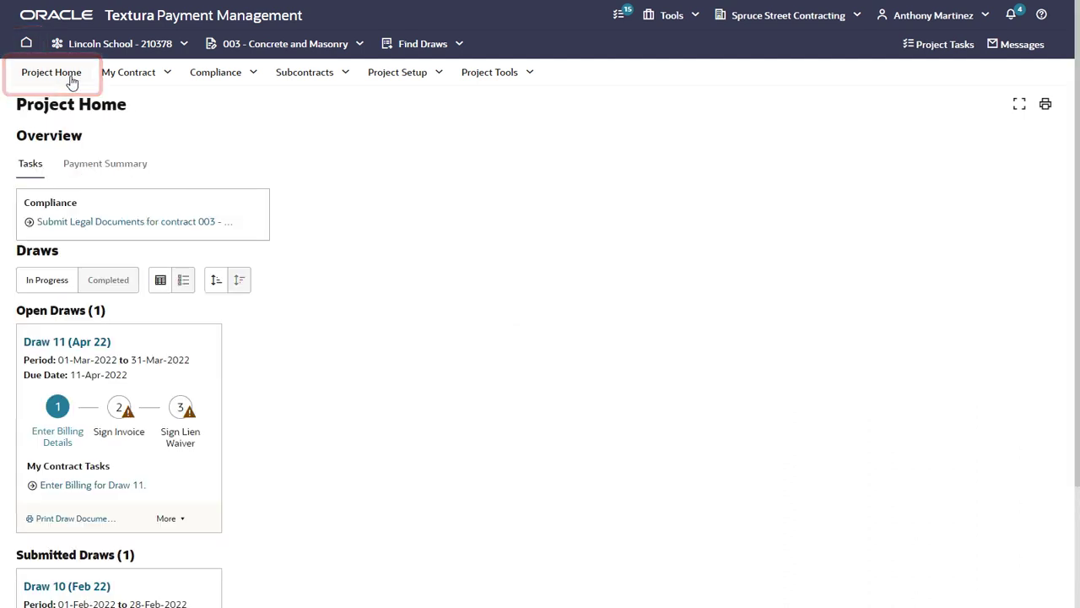